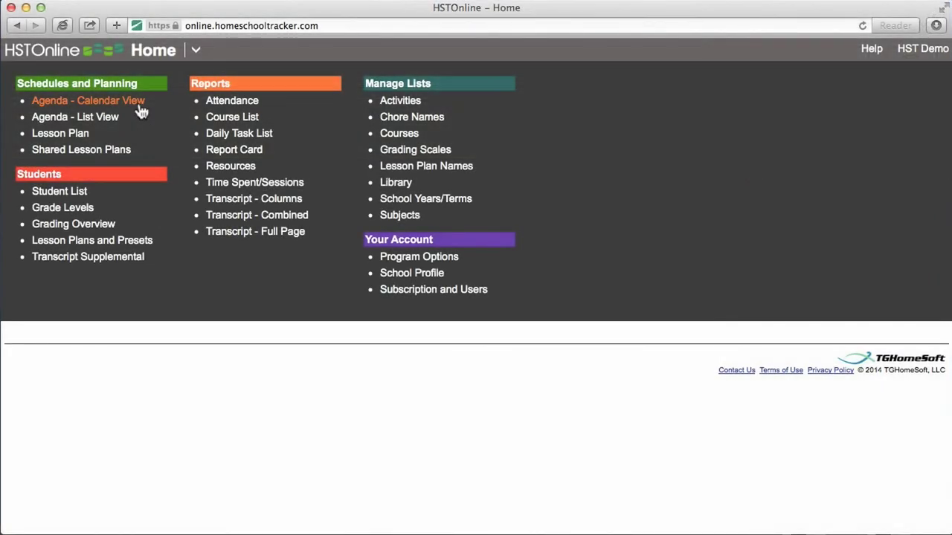
- Start a single assignment from the Agenda Calendar View
{"action": "left_click", "coordinate": [141, 108]}
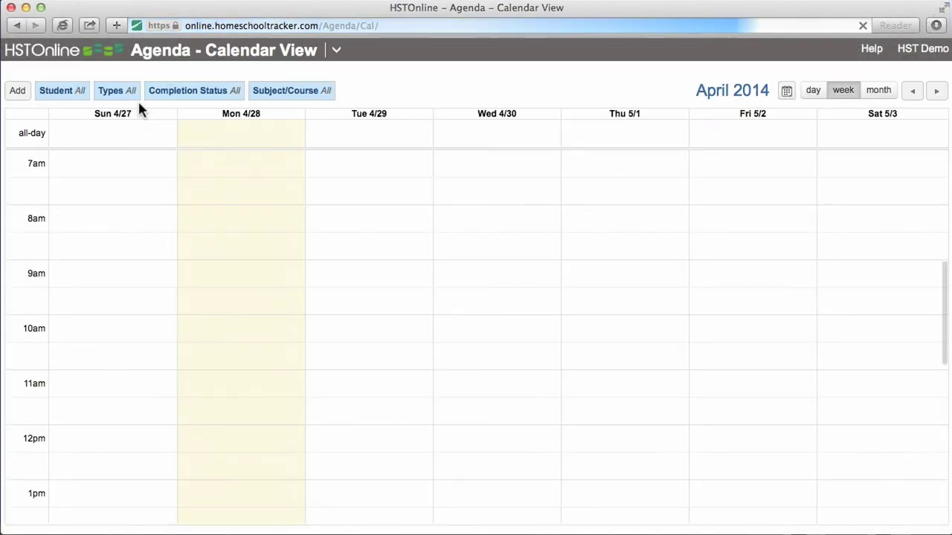
{"action": "left_click", "coordinate": [18, 91]}
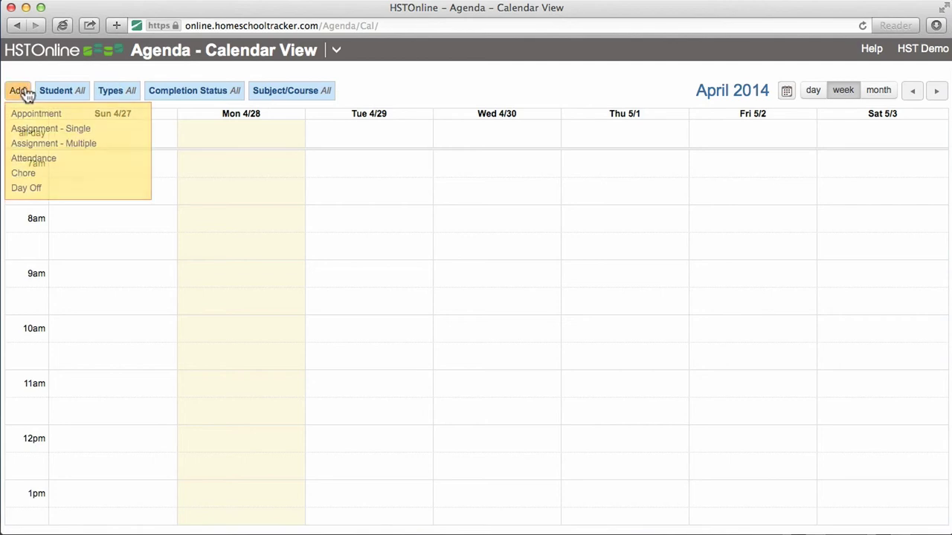
{"action": "left_click", "coordinate": [97, 132]}
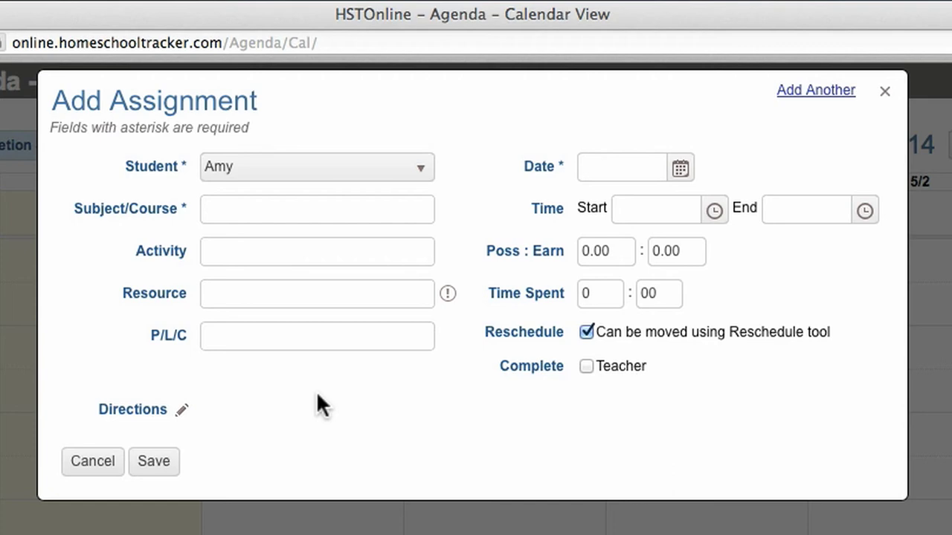
- Enter Geometry as the Subject/Course, date it 4/28/2014, and save
{"action": "left_click", "coordinate": [309, 212]}
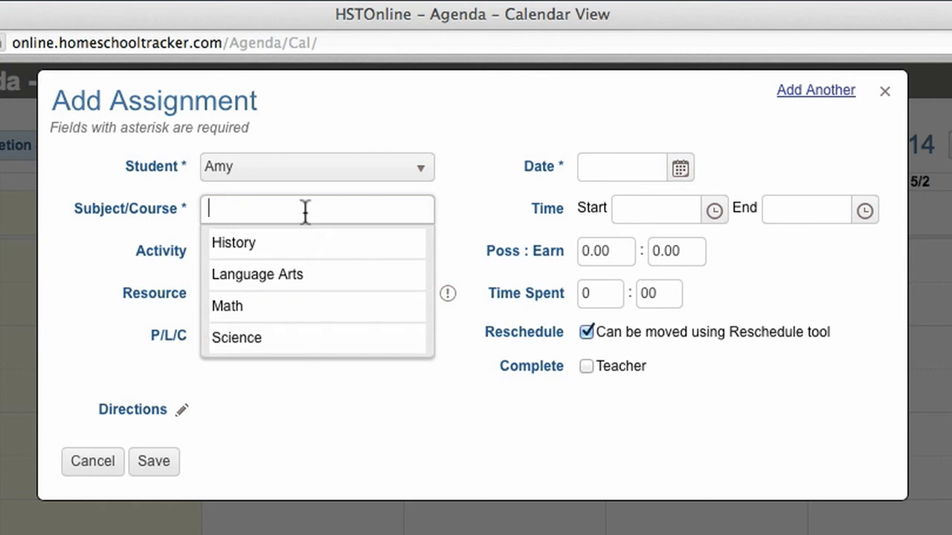
{"action": "key", "text": "BackSpace"}
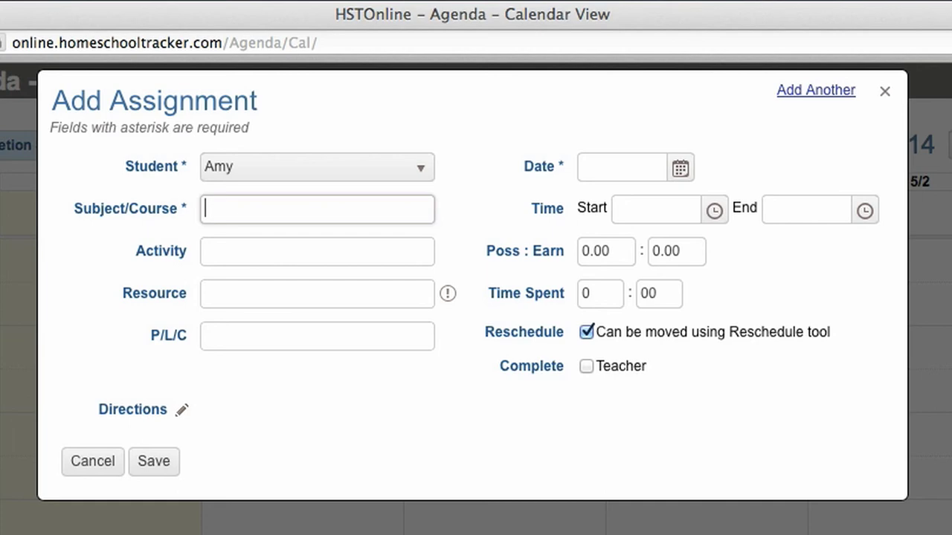
{"action": "type", "text": "Geometry"}
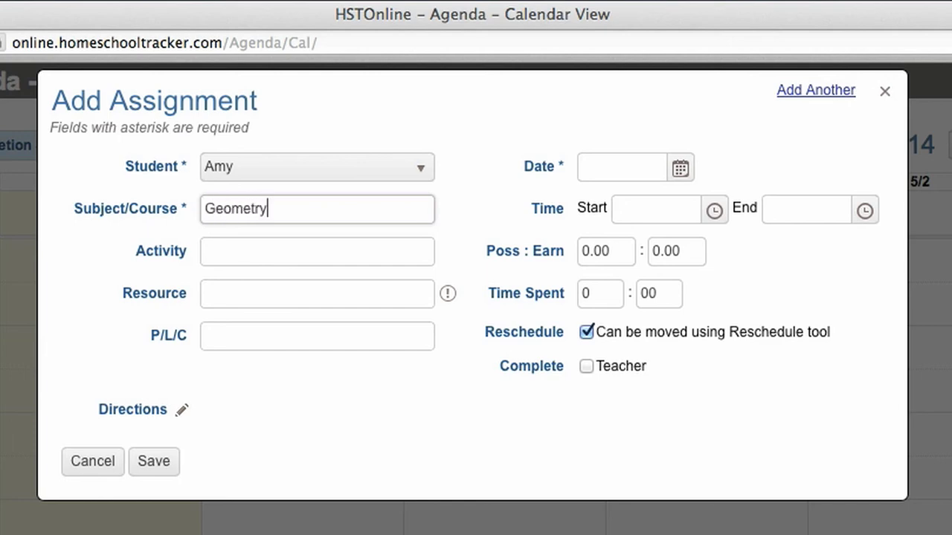
{"action": "left_click", "coordinate": [680, 171]}
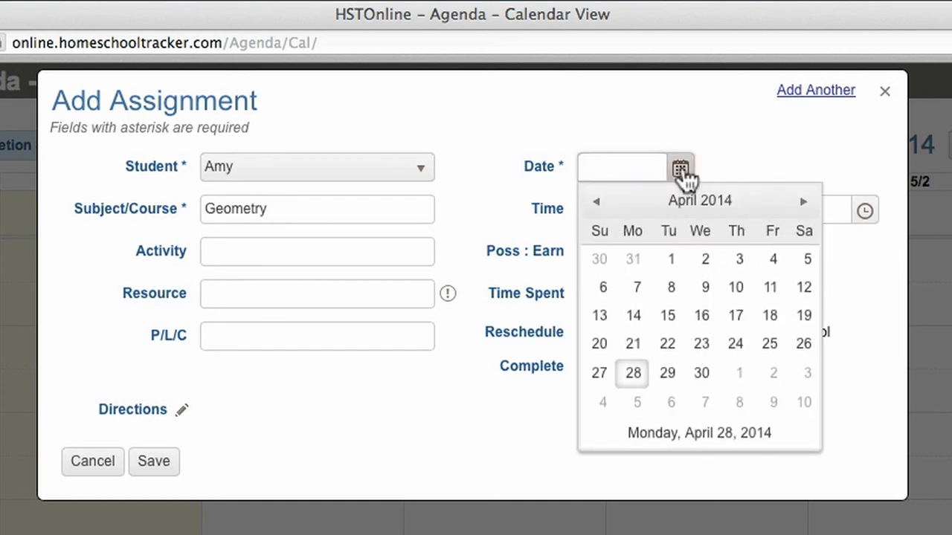
{"action": "left_click", "coordinate": [633, 376]}
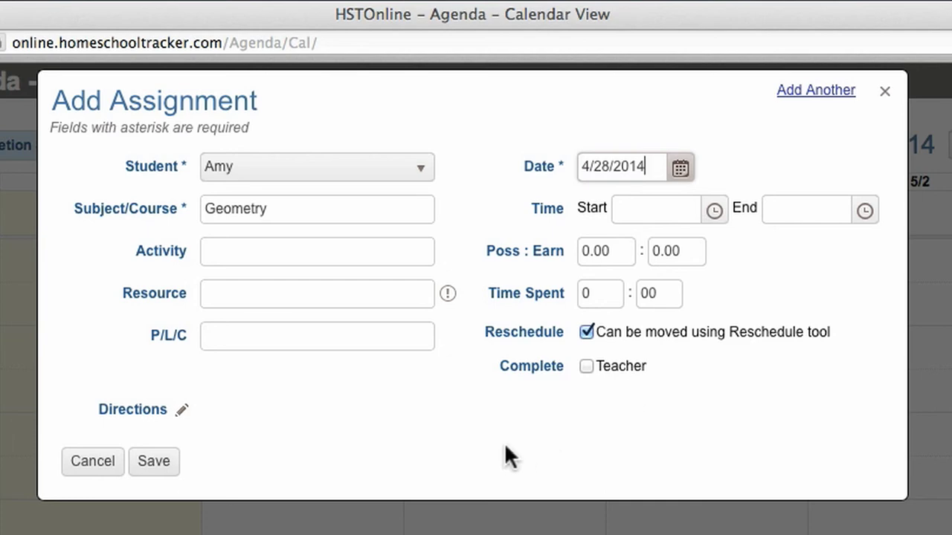
{"action": "left_click", "coordinate": [162, 471]}
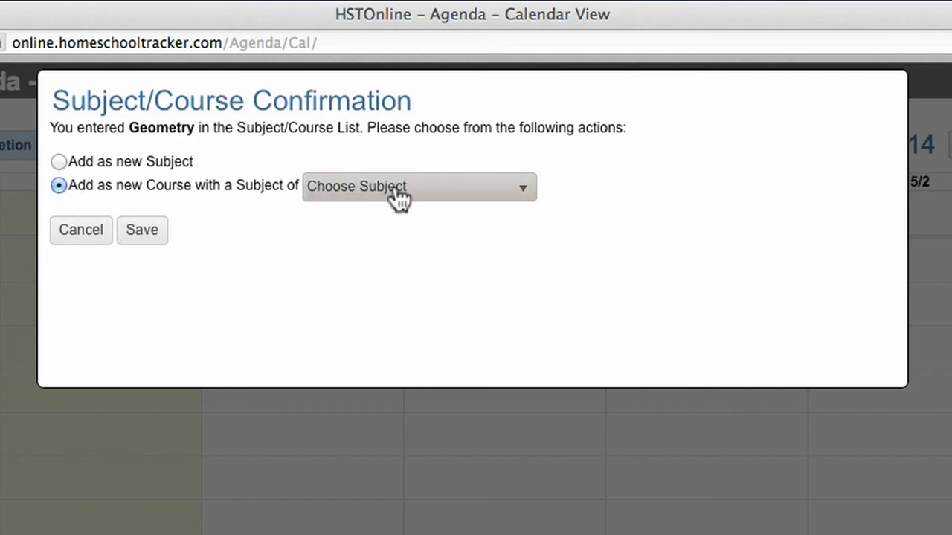
- Add Geometry as a new course under the Math subject
{"action": "left_click", "coordinate": [465, 193]}
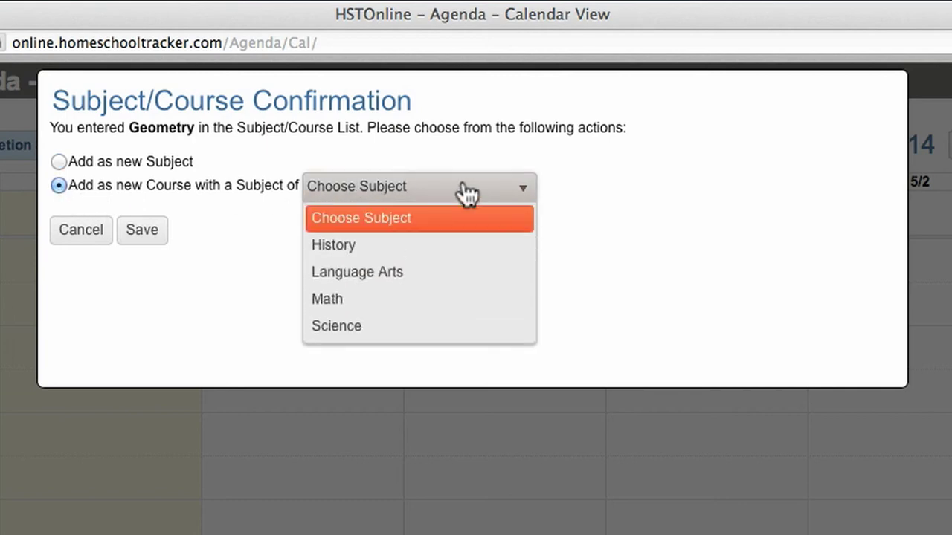
{"action": "left_click", "coordinate": [385, 303]}
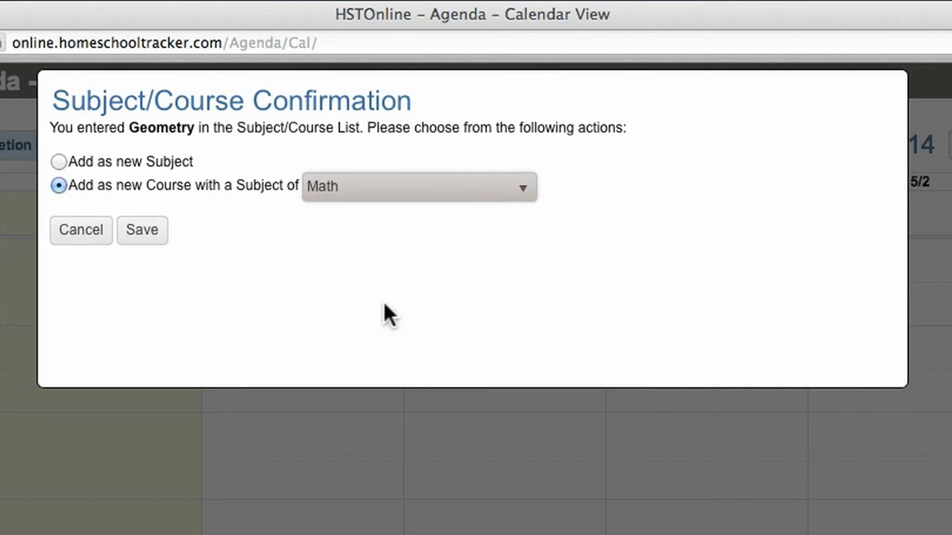
{"action": "left_click", "coordinate": [147, 236]}
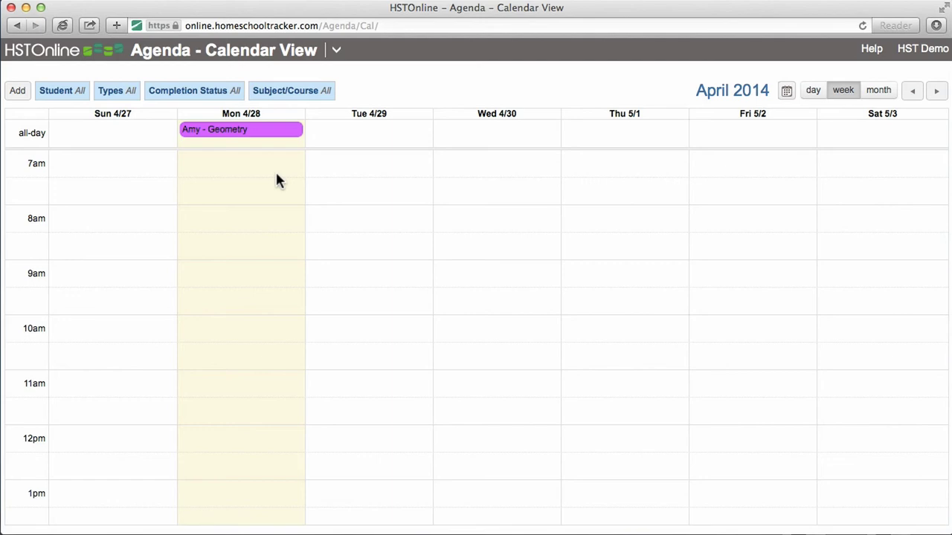
- Give the Geometry assignment 10 possible points and save it
{"action": "left_click", "coordinate": [273, 133]}
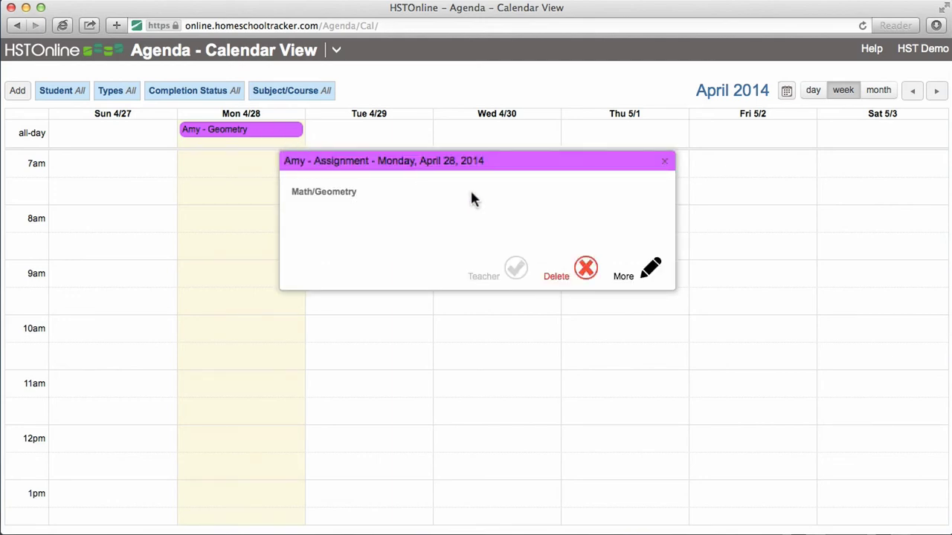
{"action": "left_click", "coordinate": [652, 271]}
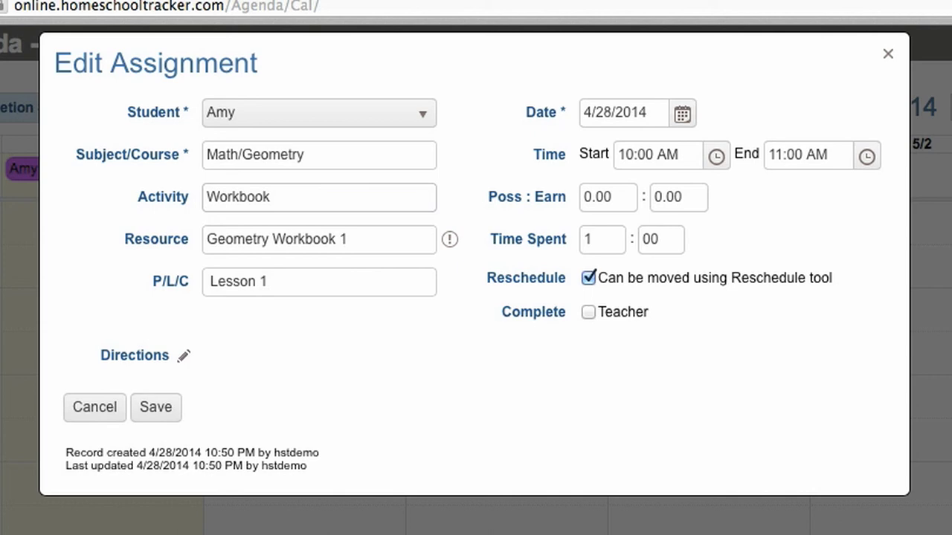
{"action": "left_click", "coordinate": [629, 197]}
{"action": "type", "text": "10"}
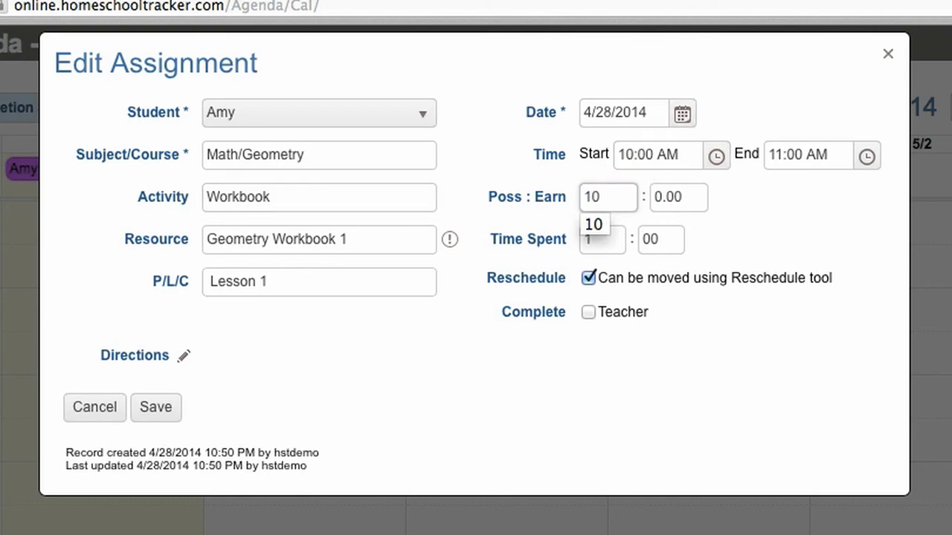
{"action": "key", "text": "Tab"}
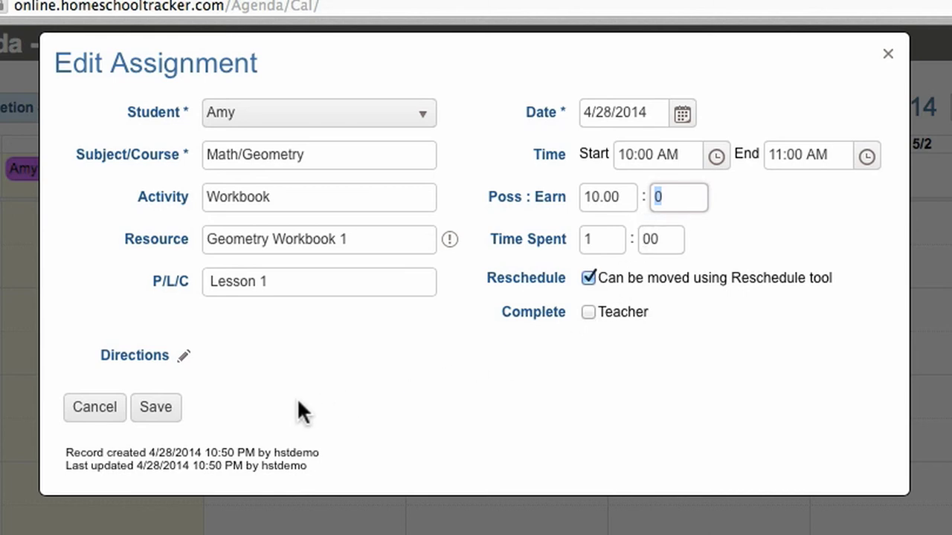
{"action": "left_click", "coordinate": [159, 415]}
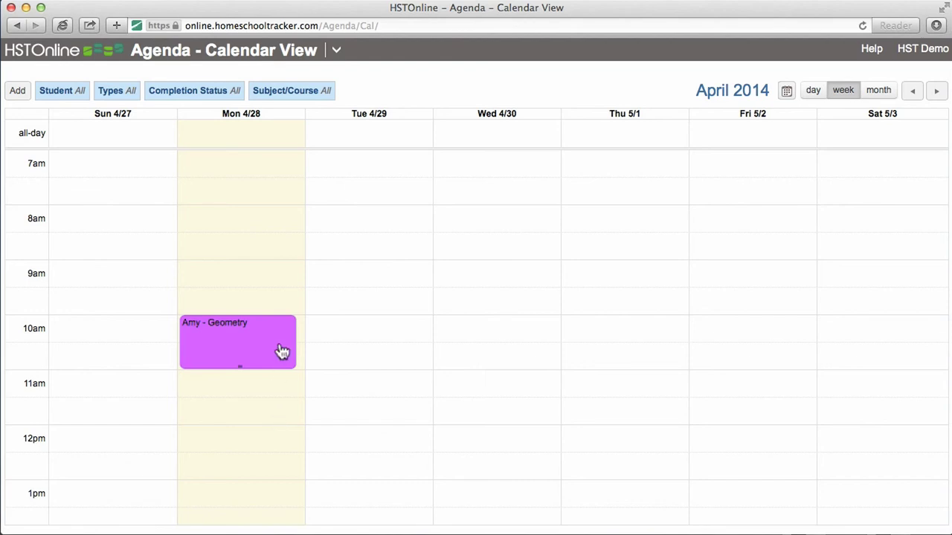
- Permanently delete the student's Lesson 1 Geometry assignment on Monday 4/28
{"action": "left_click", "coordinate": [336, 53]}
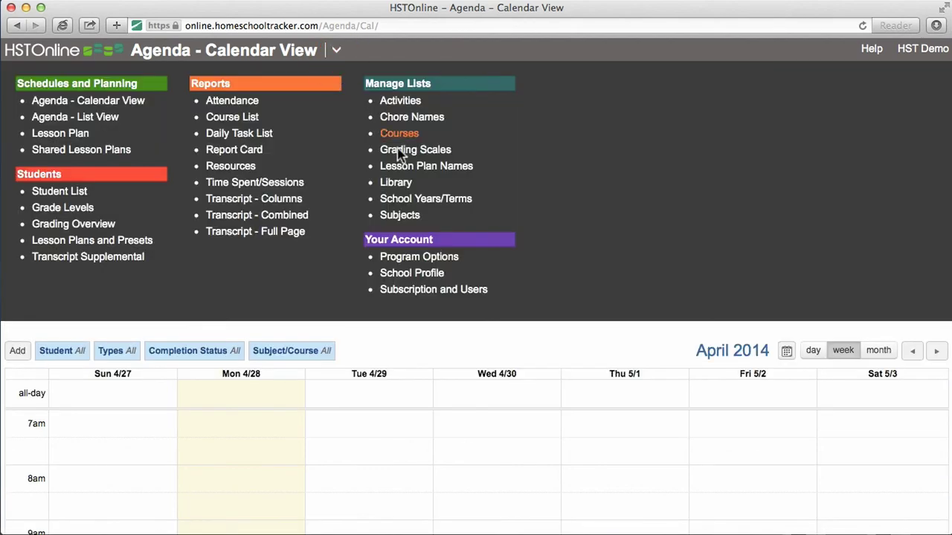
{"action": "left_click", "coordinate": [455, 266]}
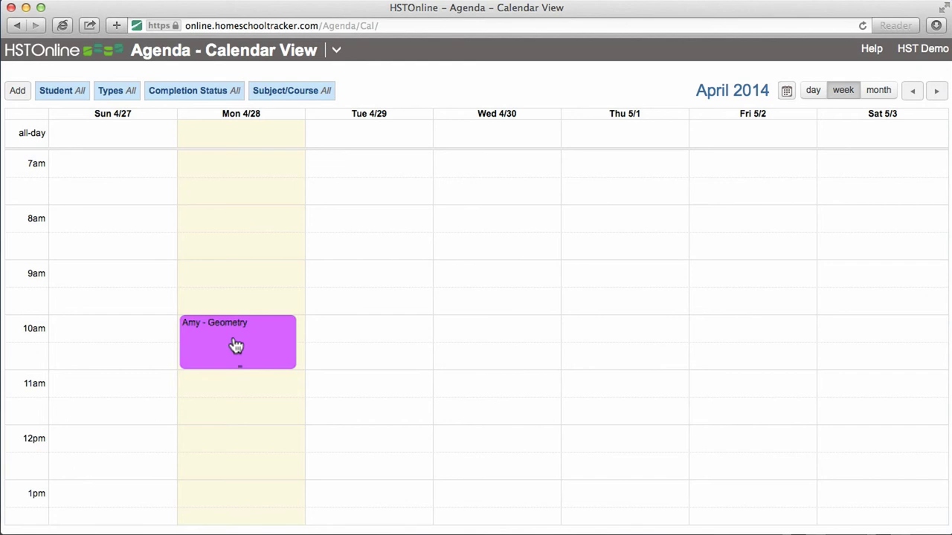
{"action": "left_click", "coordinate": [235, 345]}
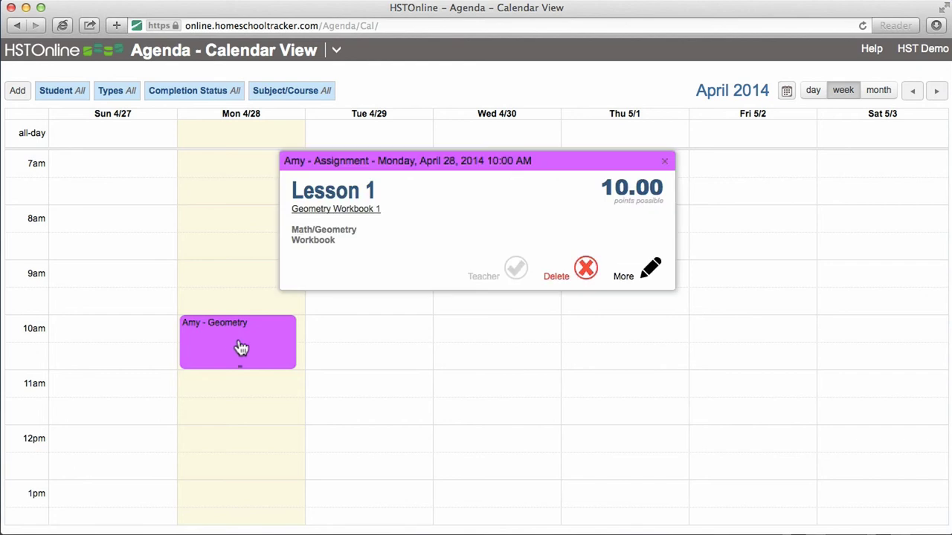
{"action": "left_click", "coordinate": [585, 269]}
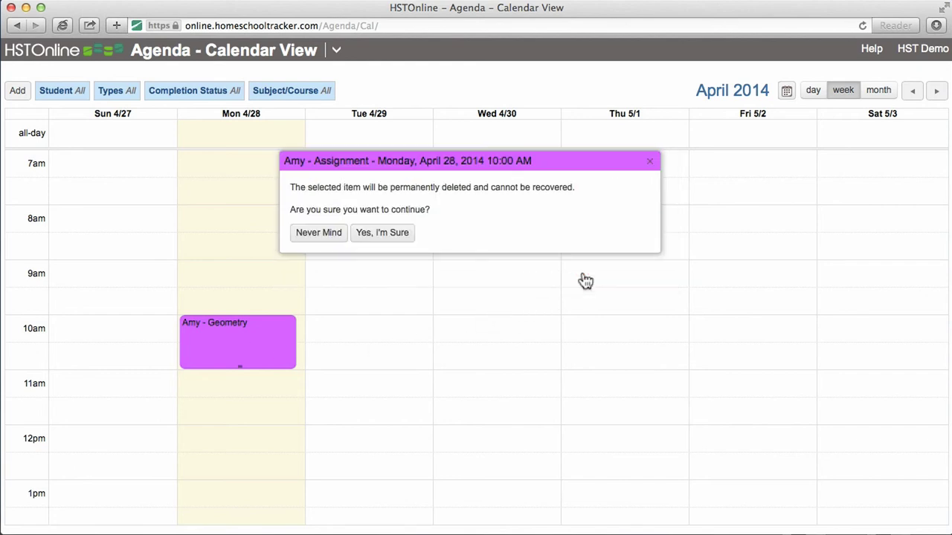
{"action": "left_click", "coordinate": [399, 237]}
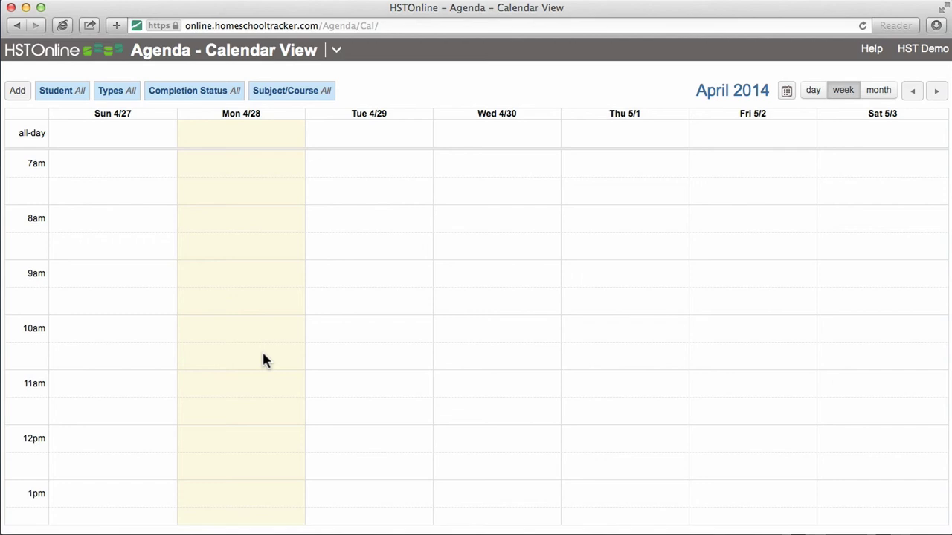
- Set up multiple Daily assignments from 4/28/2014, advancing to Page/Lesson/Chapter Options
{"action": "left_click", "coordinate": [22, 93]}
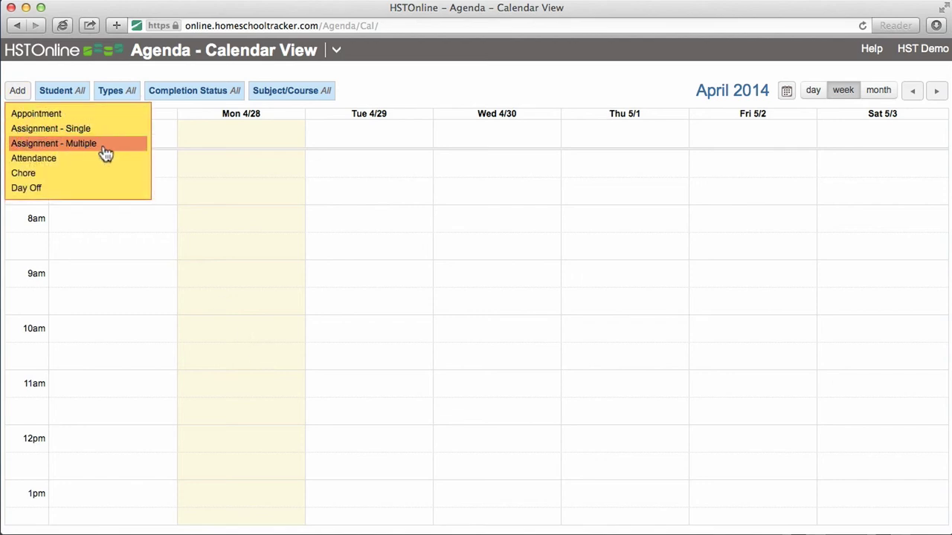
{"action": "left_click", "coordinate": [105, 152]}
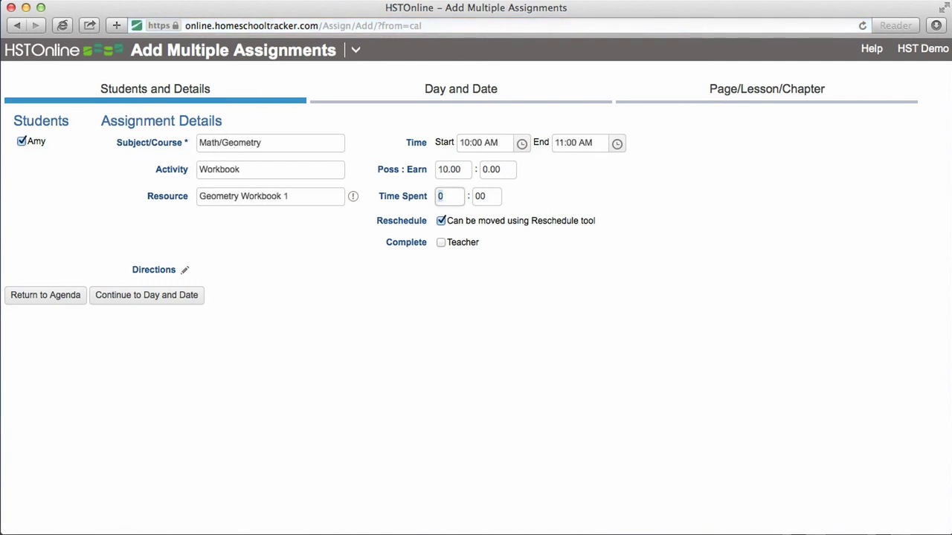
{"action": "left_click", "coordinate": [197, 303]}
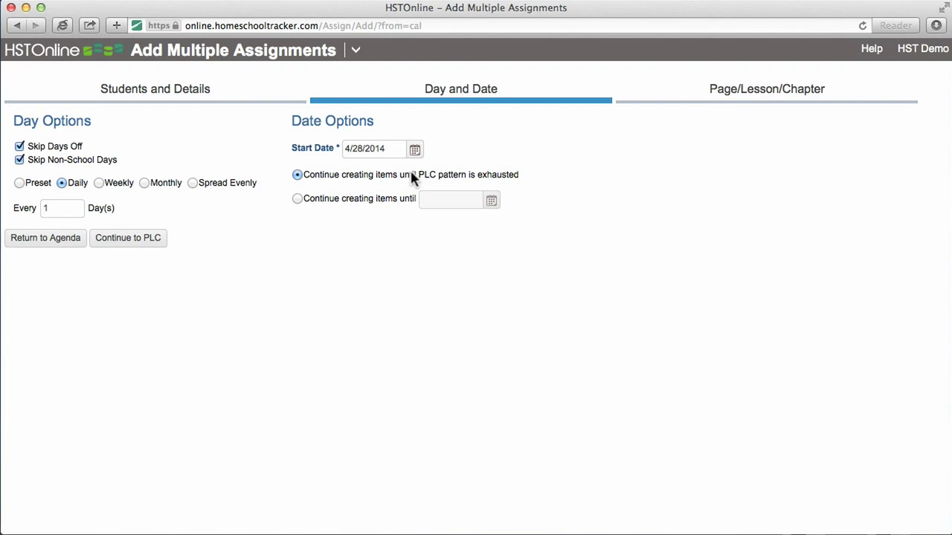
{"action": "left_click", "coordinate": [163, 241]}
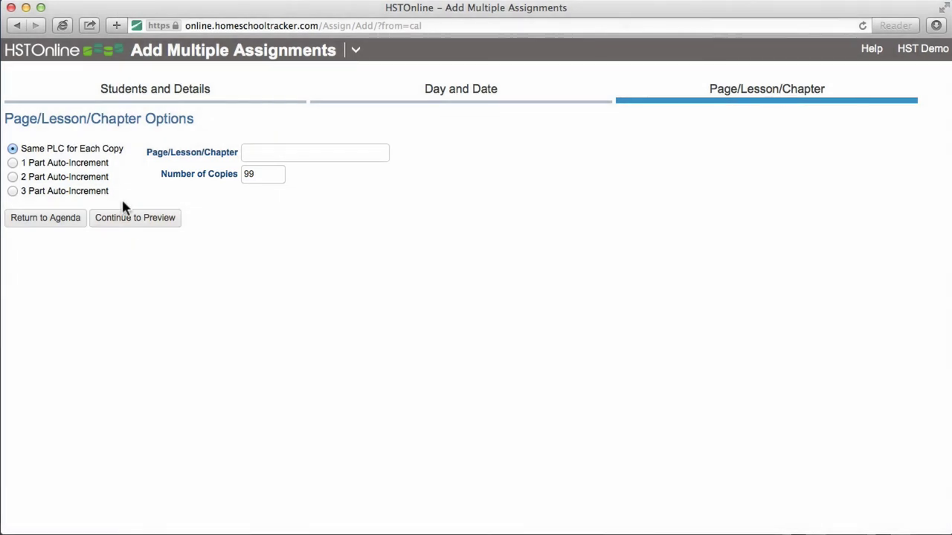
- Use 1 Part Auto-Increment with leading text 'Lesson', ending at 25, one leading zero
{"action": "left_click", "coordinate": [82, 162]}
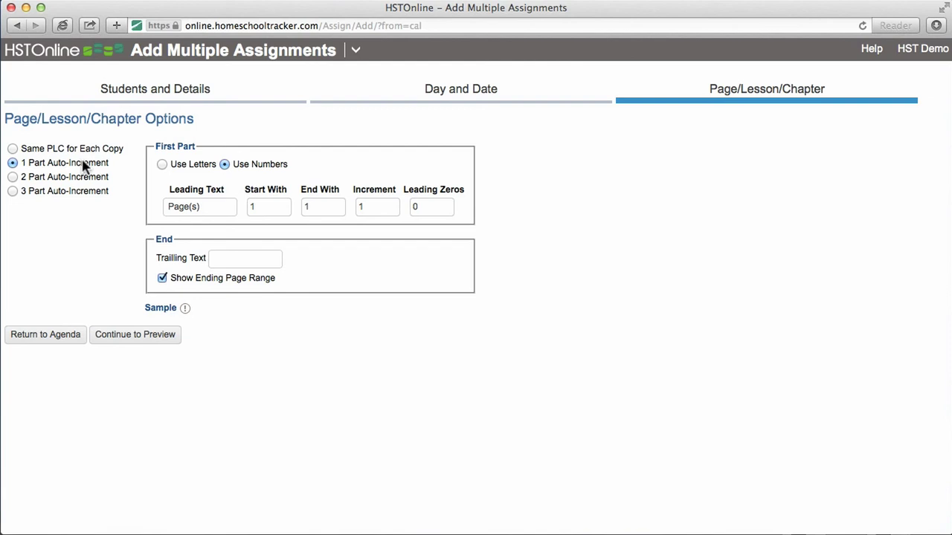
{"action": "triple_click", "coordinate": [213, 206]}
{"action": "type", "text": "Lesson"}
{"action": "key", "text": "Tab"}
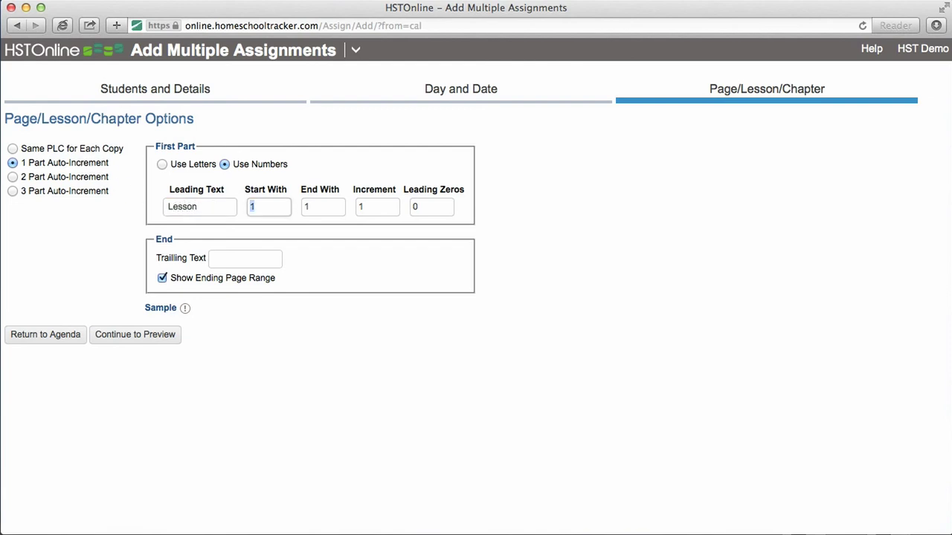
{"action": "key", "text": "Tab"}
{"action": "type", "text": "25"}
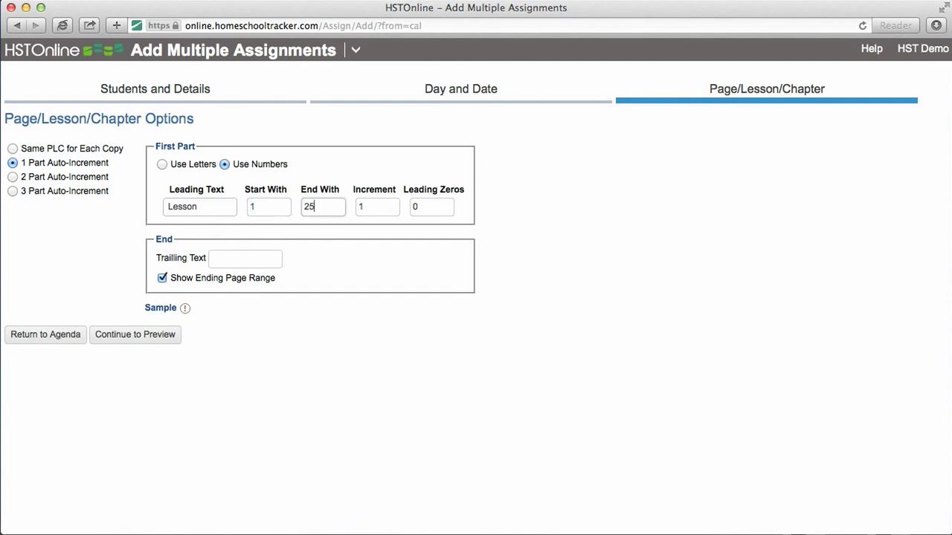
{"action": "key", "text": "Tab"}
{"action": "key", "text": "Tab"}
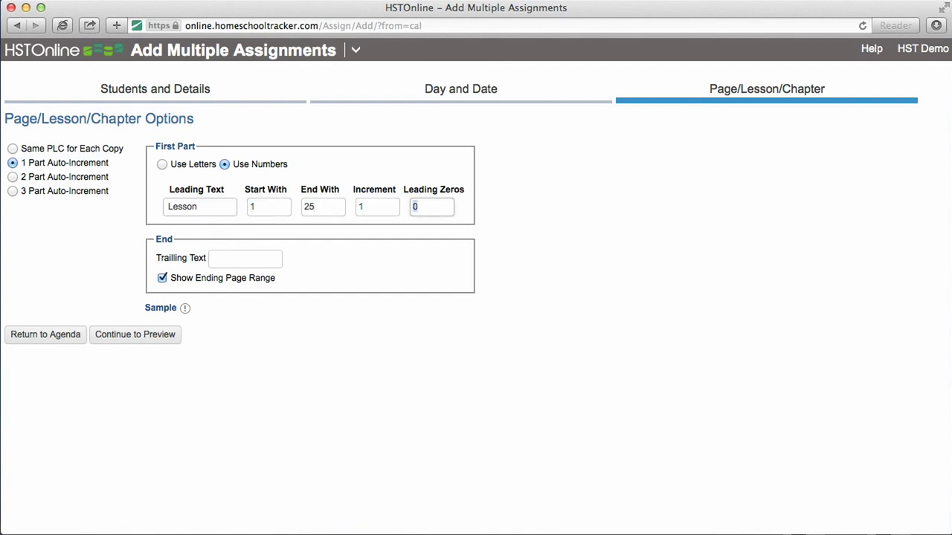
{"action": "type", "text": "1"}
{"action": "key", "text": "Tab"}
- Preview the generated assignments and scroll through Lesson 01 to Lesson 25
{"action": "left_click", "coordinate": [159, 344]}
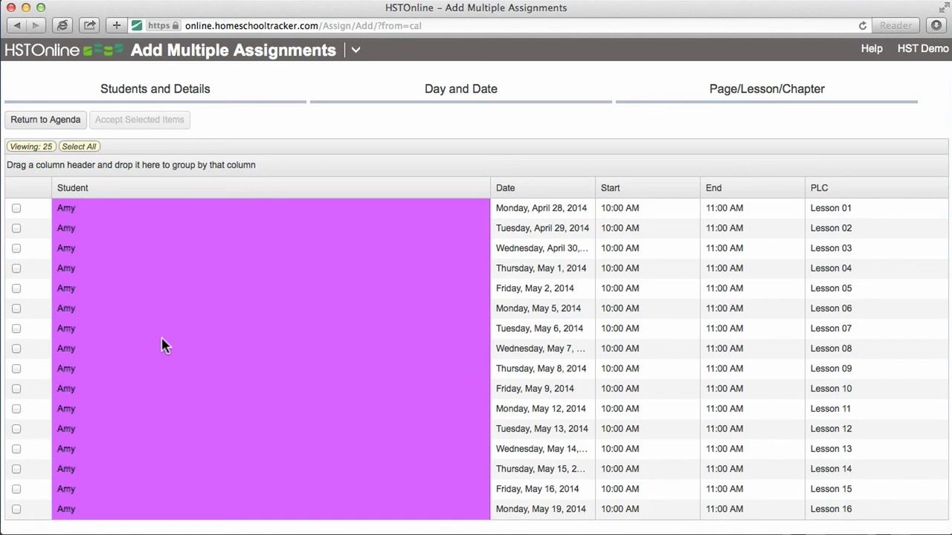
{"action": "scroll", "coordinate": [164, 345], "scroll_direction": "down", "scroll_amount": 5}
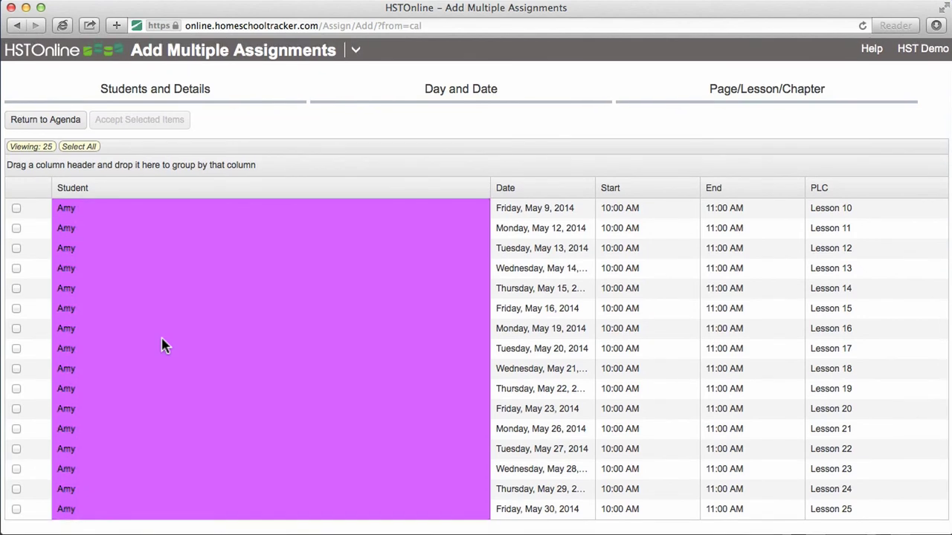
{"action": "scroll", "coordinate": [163, 346], "scroll_direction": "up", "scroll_amount": 5}
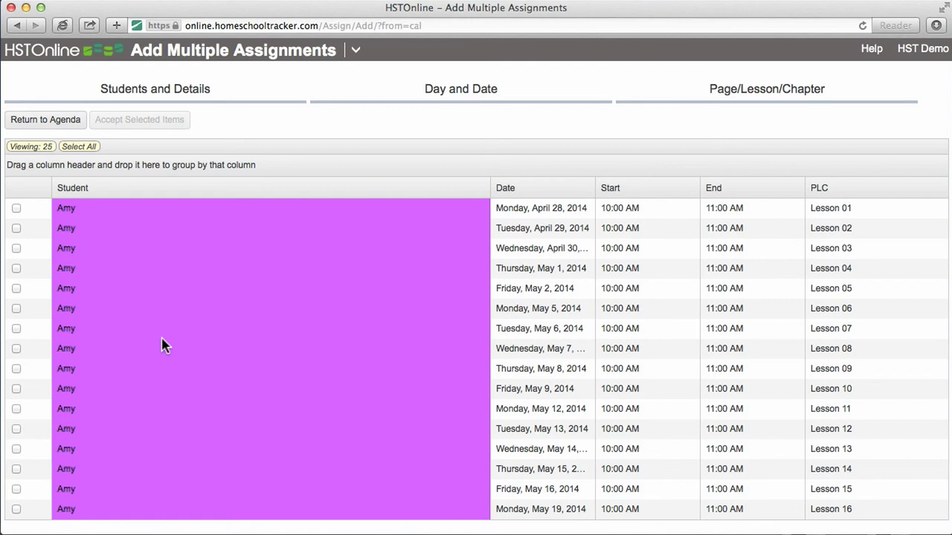
- Select all 25 previewed Geometry lessons and accept them onto the agenda
{"action": "left_click", "coordinate": [16, 228]}
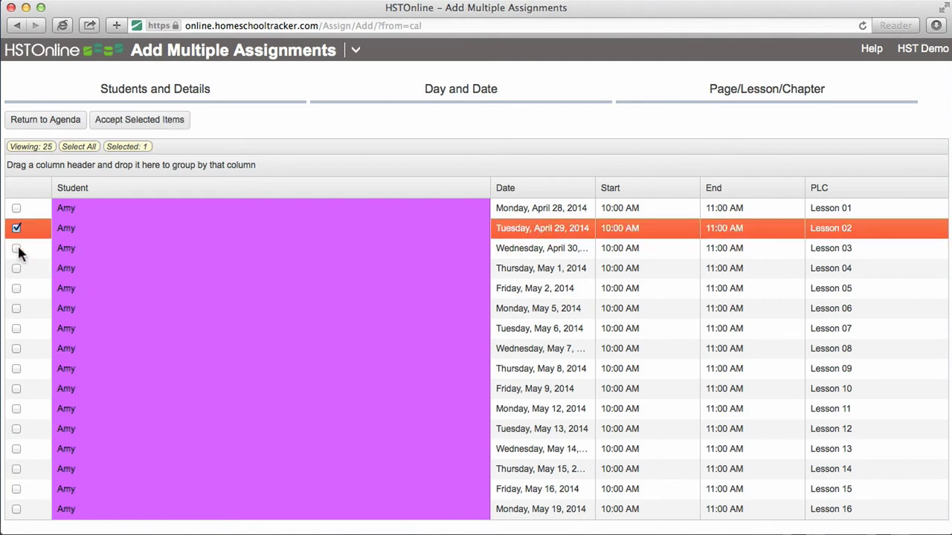
{"action": "left_click", "coordinate": [16, 289]}
{"action": "left_click", "coordinate": [16, 348]}
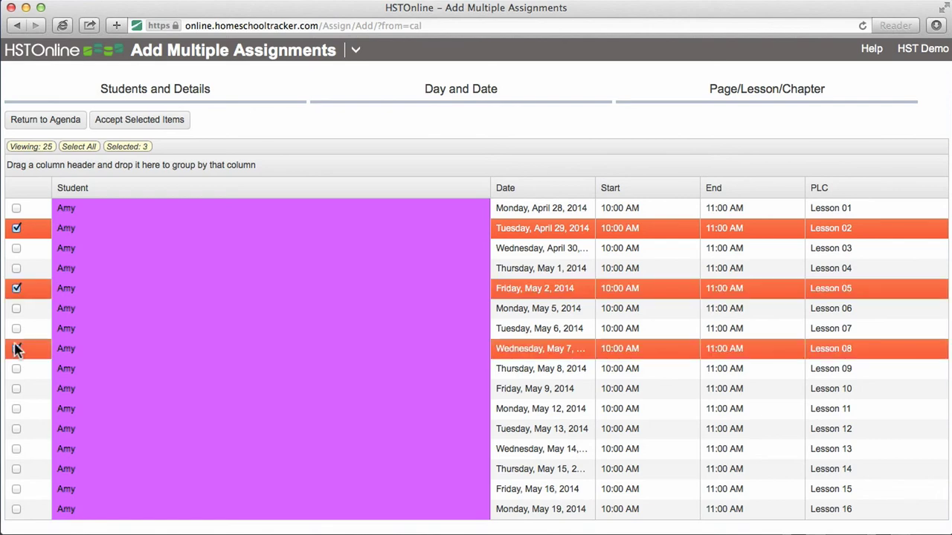
{"action": "left_click", "coordinate": [27, 224]}
{"action": "left_click_drag", "start_coordinate": [27, 225], "coordinate": [247, 448]}
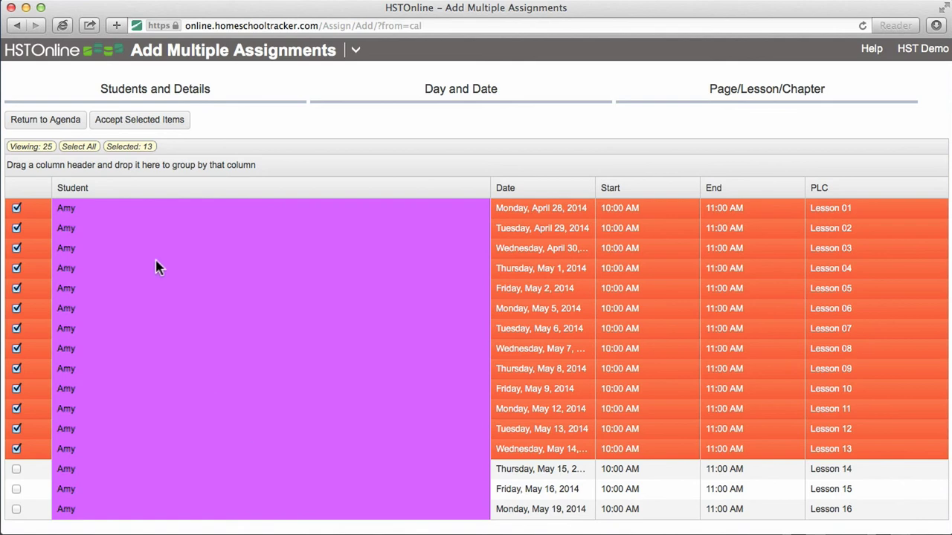
{"action": "left_click", "coordinate": [80, 147]}
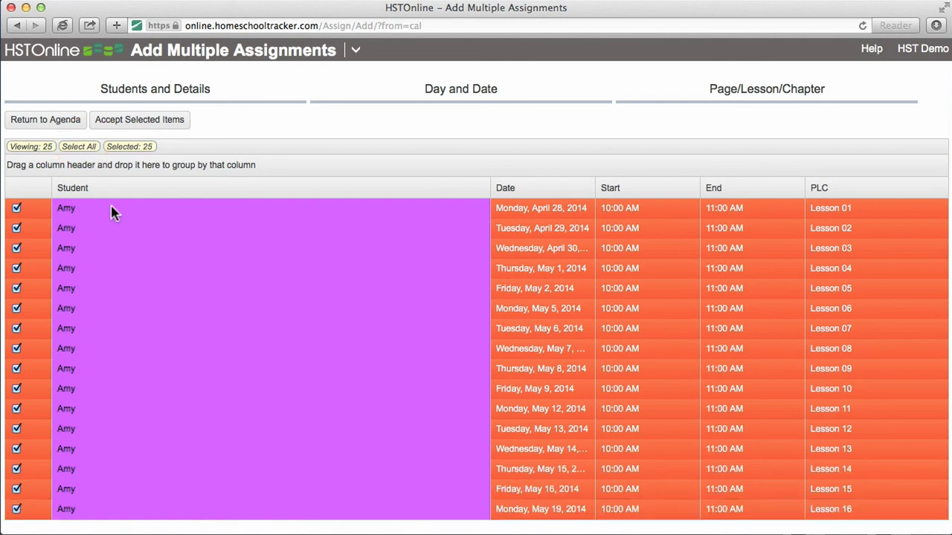
{"action": "left_click", "coordinate": [160, 129]}
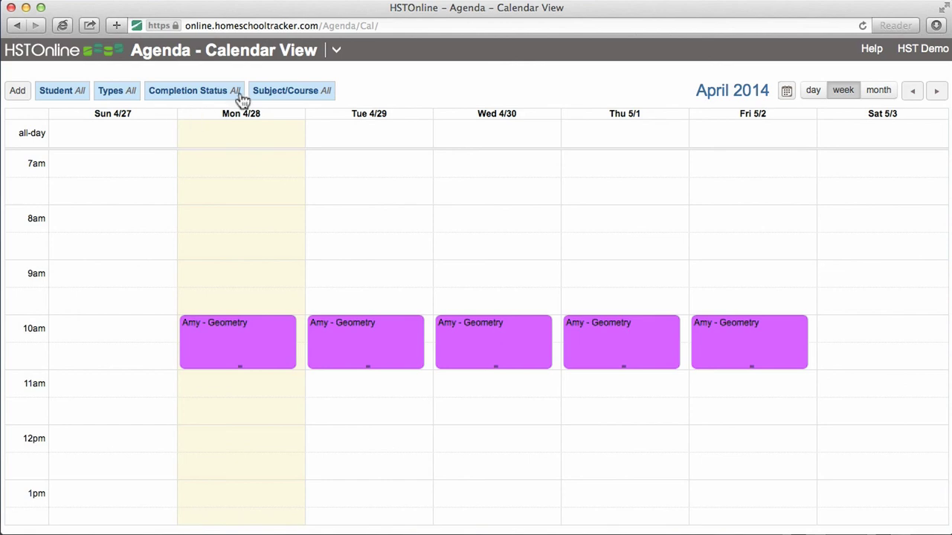
- Switch to Agenda - List View, checking the Date Range and Students filters unchanged
{"action": "left_click", "coordinate": [336, 52]}
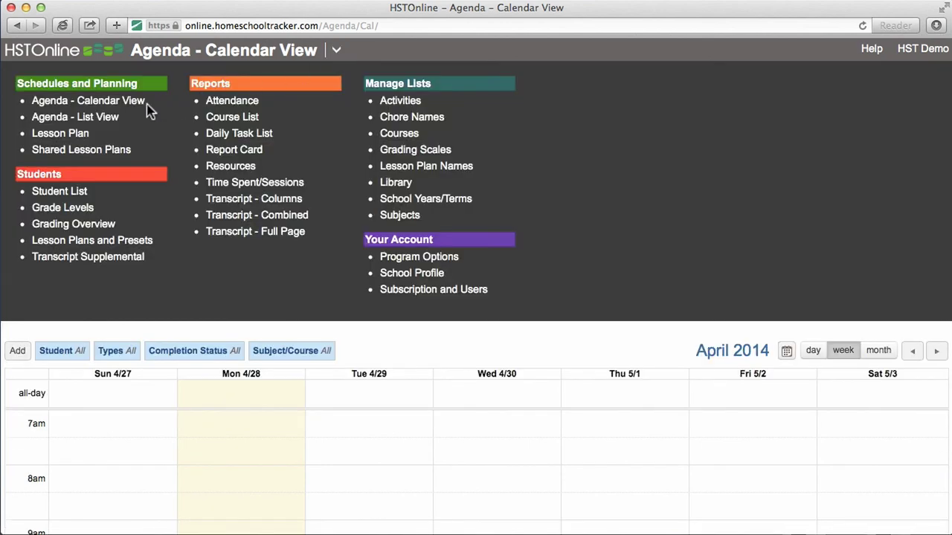
{"action": "left_click", "coordinate": [115, 123]}
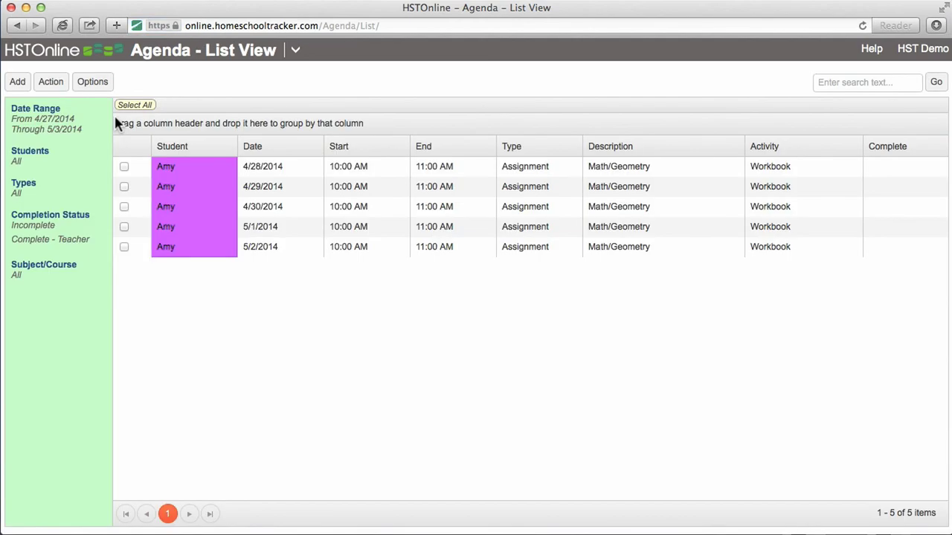
{"action": "left_click", "coordinate": [65, 140]}
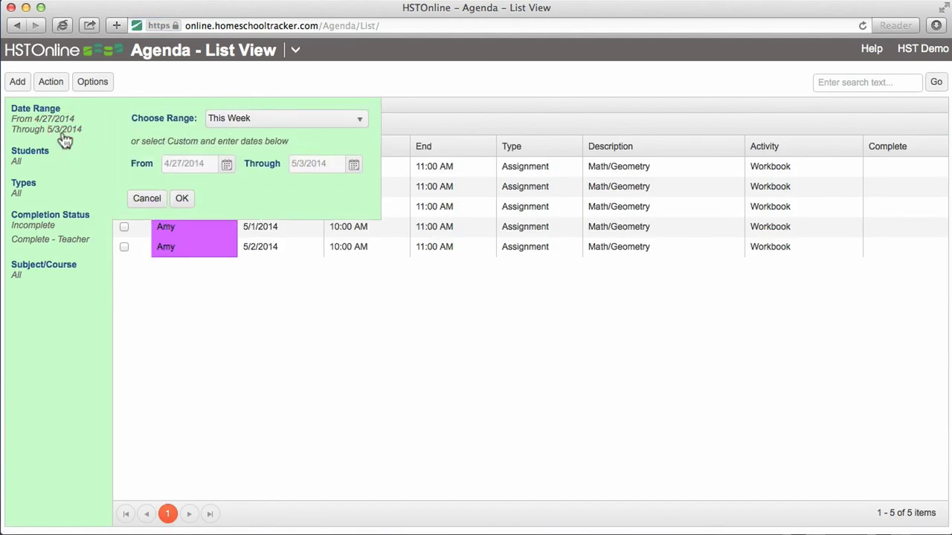
{"action": "left_click", "coordinate": [145, 199]}
{"action": "left_click", "coordinate": [18, 164]}
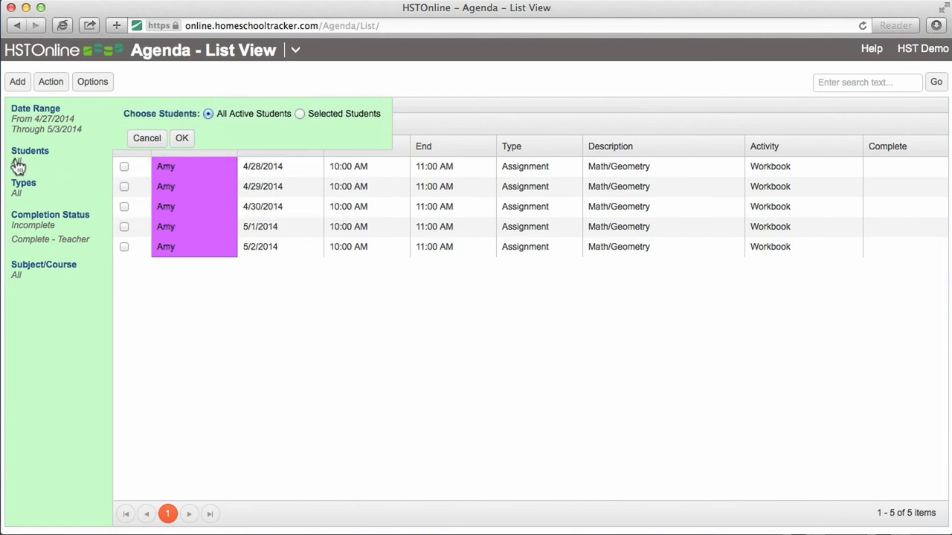
{"action": "left_click", "coordinate": [149, 146]}
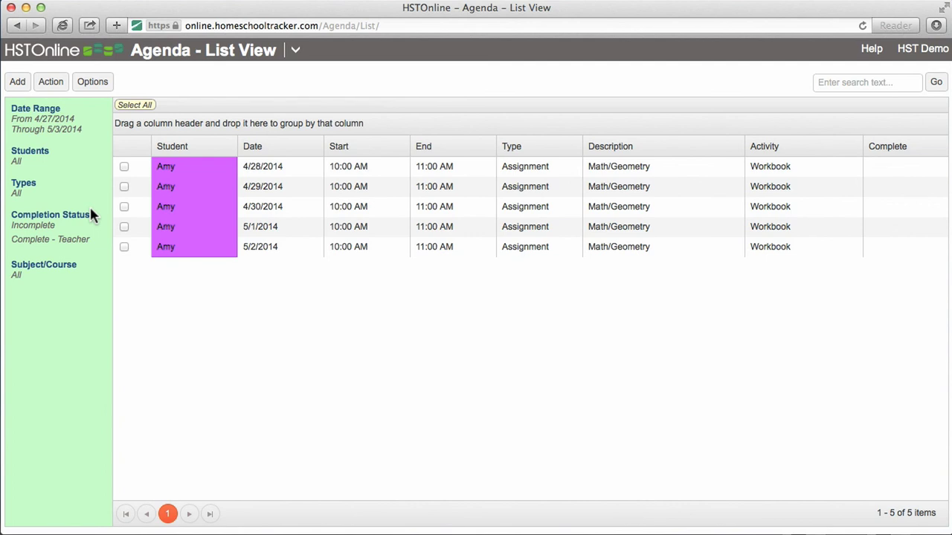
- Show the PLC column in the list and sort it descending
{"action": "left_click", "coordinate": [93, 85]}
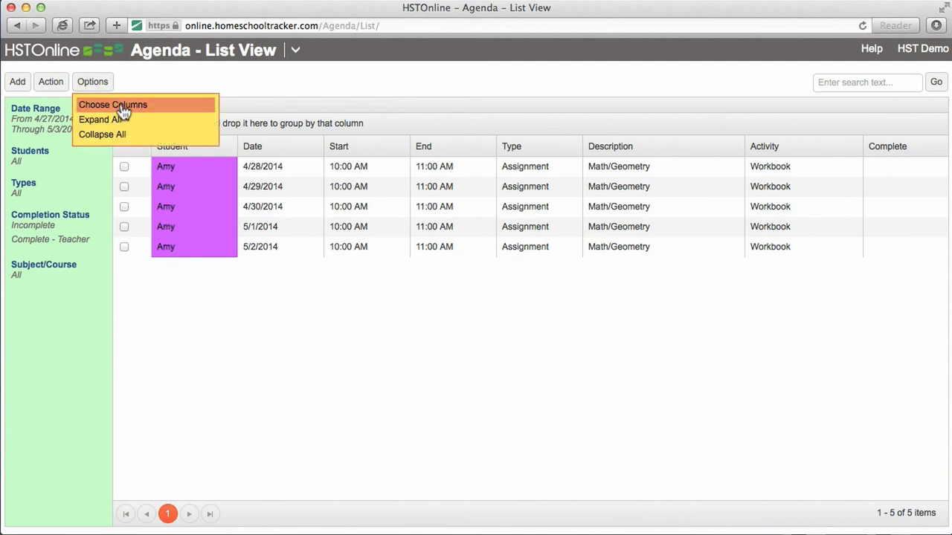
{"action": "left_click", "coordinate": [123, 107]}
{"action": "left_click", "coordinate": [298, 188]}
{"action": "left_click", "coordinate": [385, 321]}
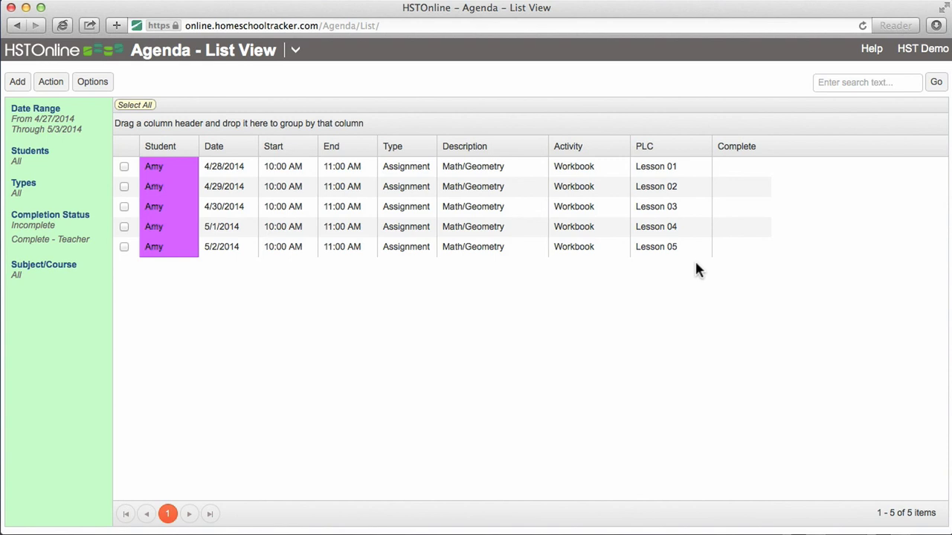
{"action": "left_click", "coordinate": [654, 154]}
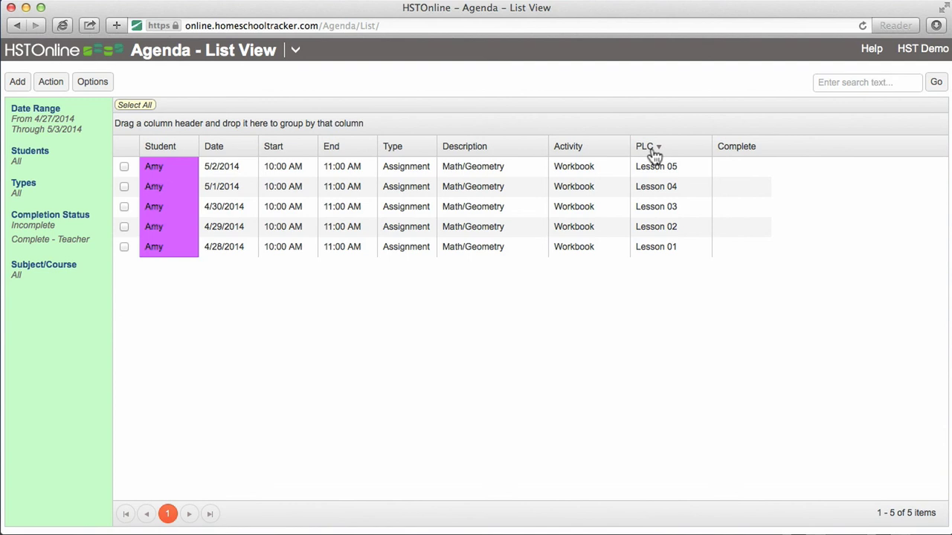
- Clear the PLC sort and group the list by the Date column
{"action": "left_click", "coordinate": [654, 155]}
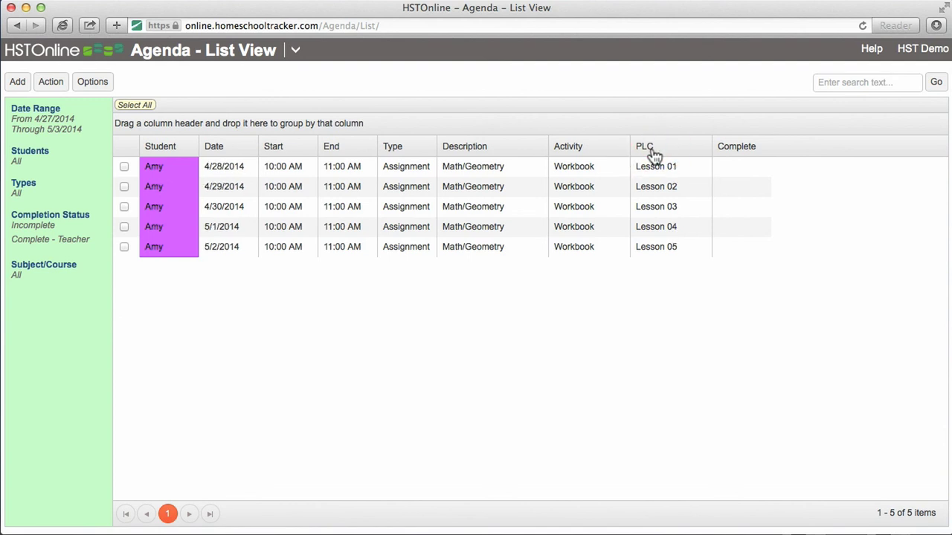
{"action": "left_click", "coordinate": [218, 151]}
{"action": "left_click_drag", "start_coordinate": [220, 154], "coordinate": [143, 130]}
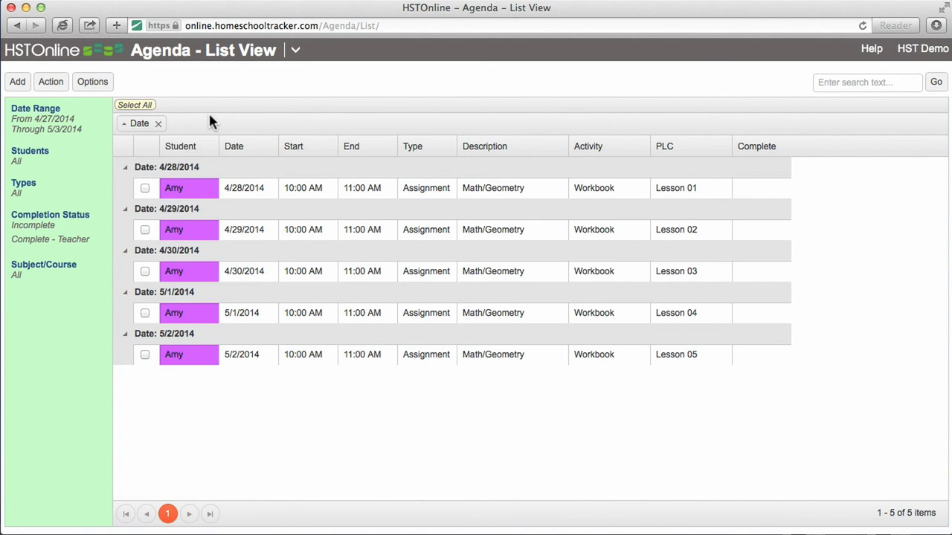
- Mark the 4/28, 4/30 and 5/2 Lesson 01, 03 and 05 rows and show the Action menu
{"action": "left_click", "coordinate": [145, 189]}
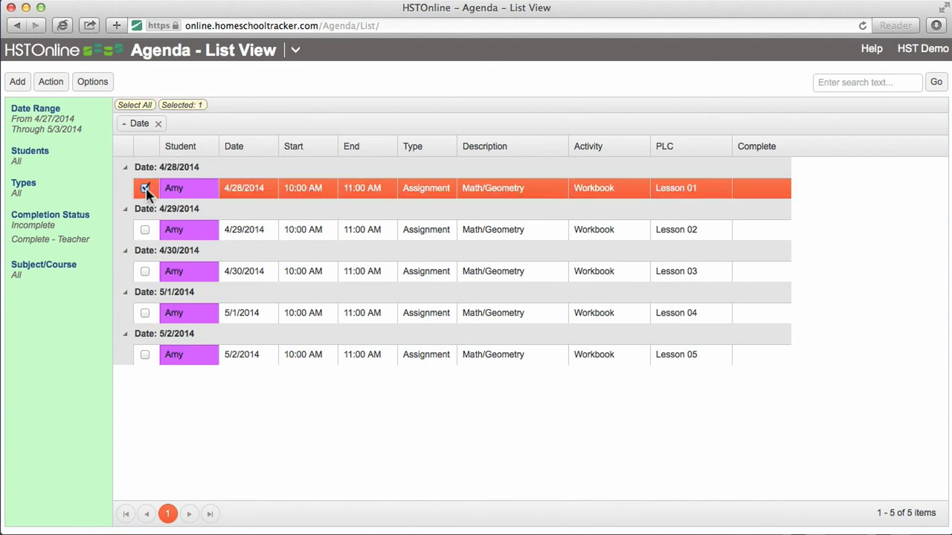
{"action": "left_click", "coordinate": [145, 271]}
{"action": "left_click", "coordinate": [145, 354]}
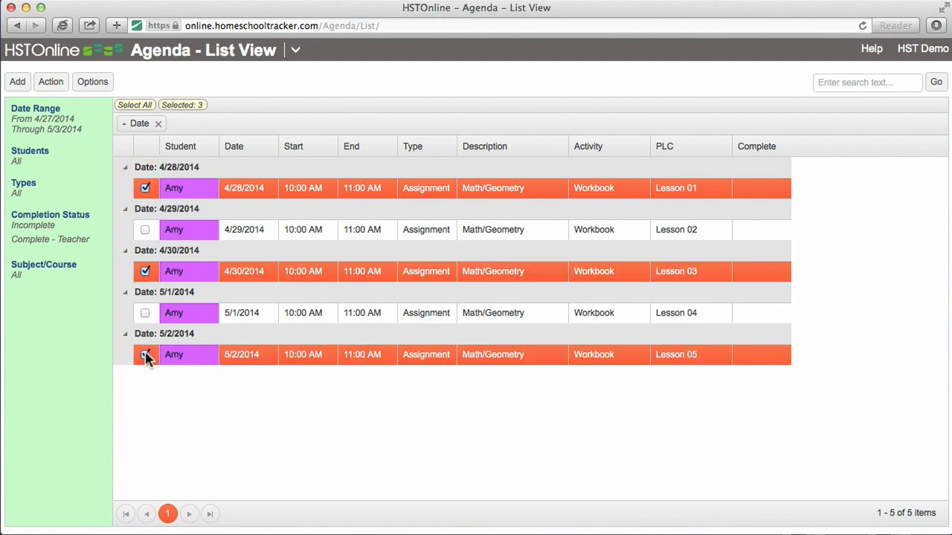
{"action": "left_click", "coordinate": [53, 84]}
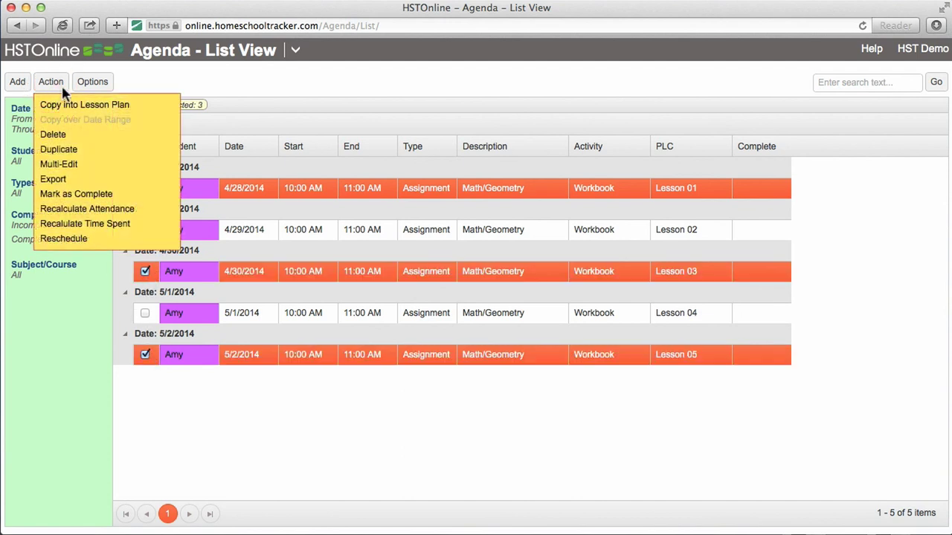